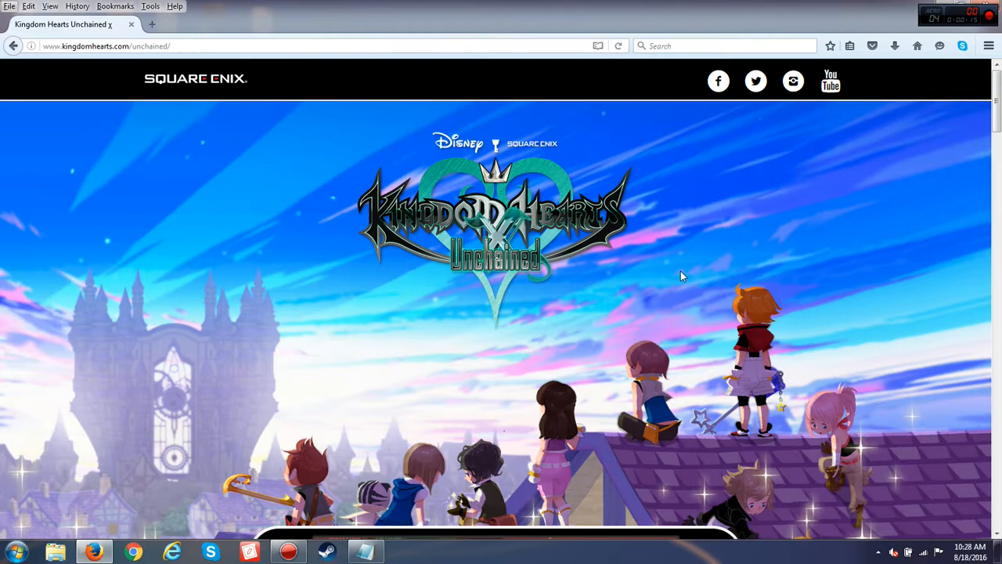
scroll(680, 271, "down", 1)
scroll(677, 271, "down", 3)
scroll(676, 274, "down", 3)
scroll(676, 273, "down", 1)
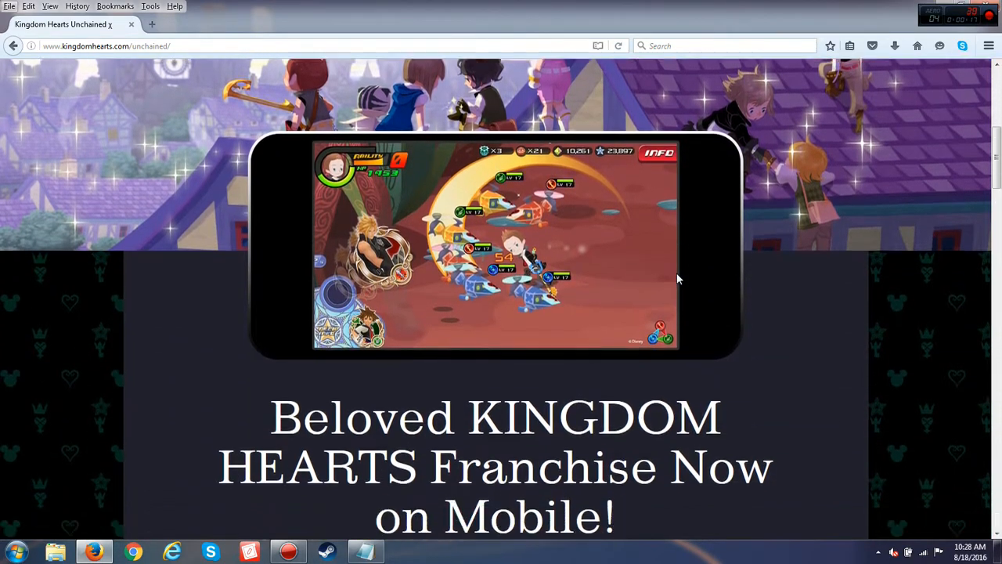
scroll(676, 273, "down", 3)
scroll(621, 262, "down", 5)
scroll(705, 321, "down", 3)
scroll(705, 320, "down", 2)
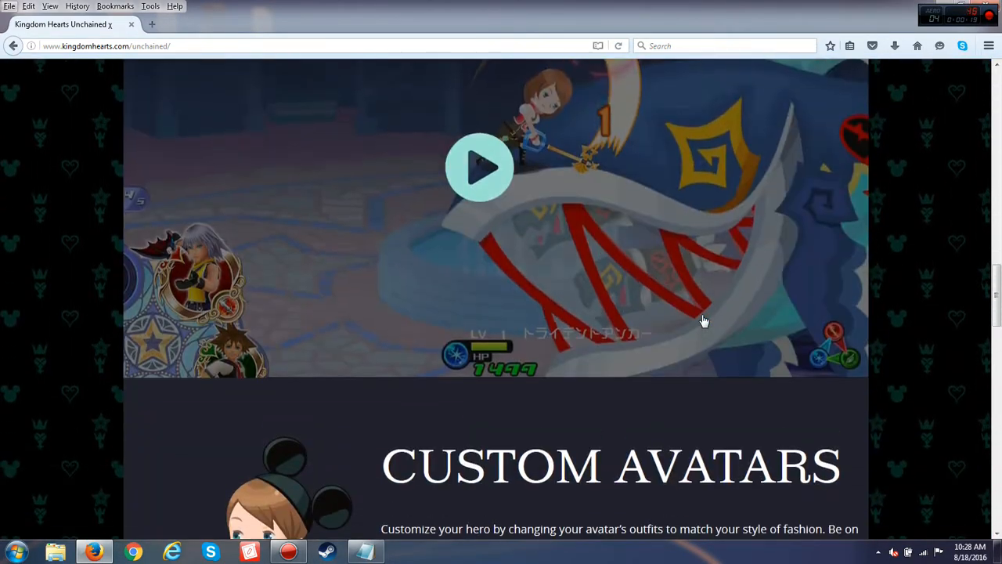
scroll(700, 320, "down", 4)
scroll(699, 321, "down", 3)
scroll(699, 322, "down", 4)
scroll(699, 323, "down", 3)
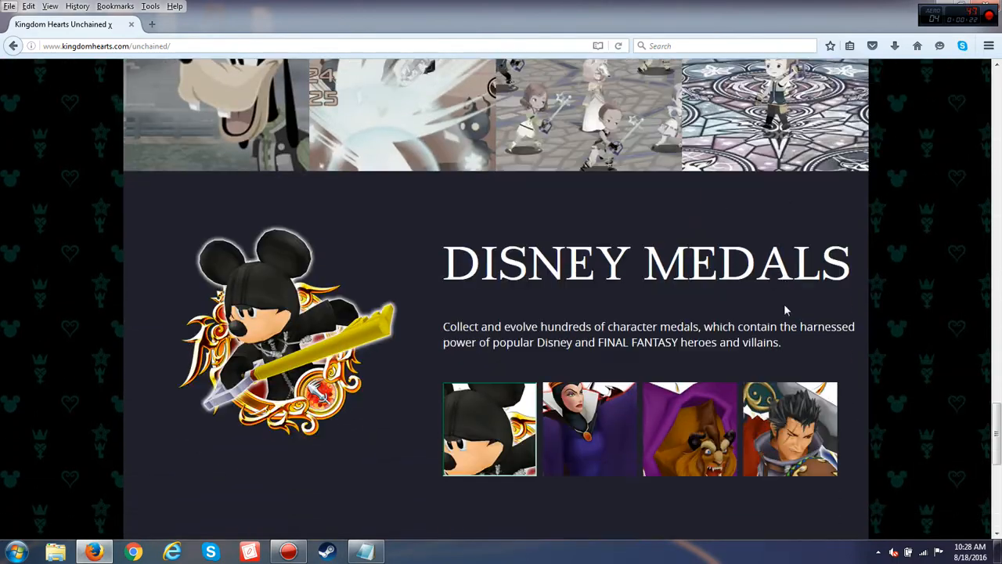
scroll(783, 304, "down", 3)
scroll(783, 328, "down", 5)
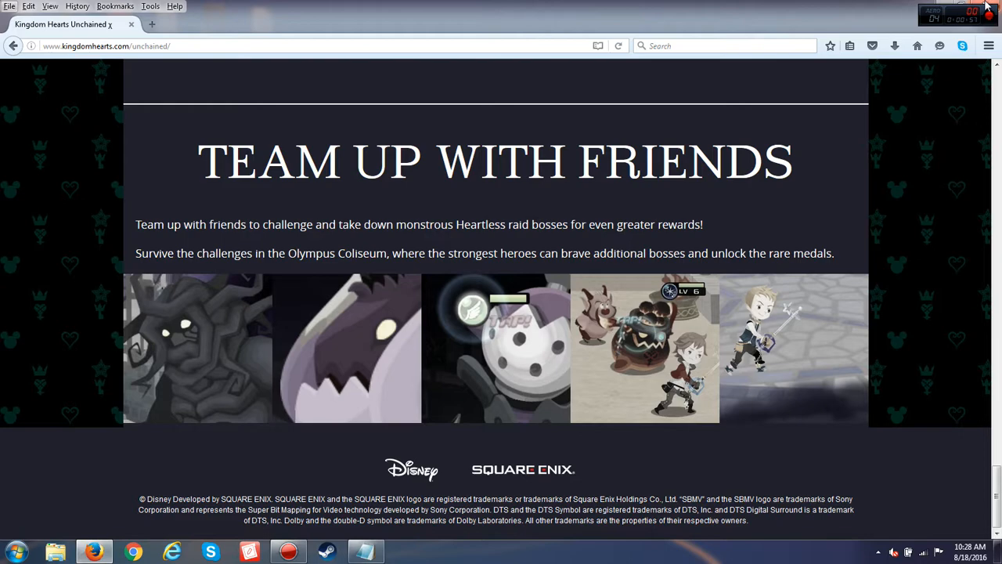
Close the Firefox window to reveal the medal-sharing guide in Notepad on the desktop
left_click(987, 6)
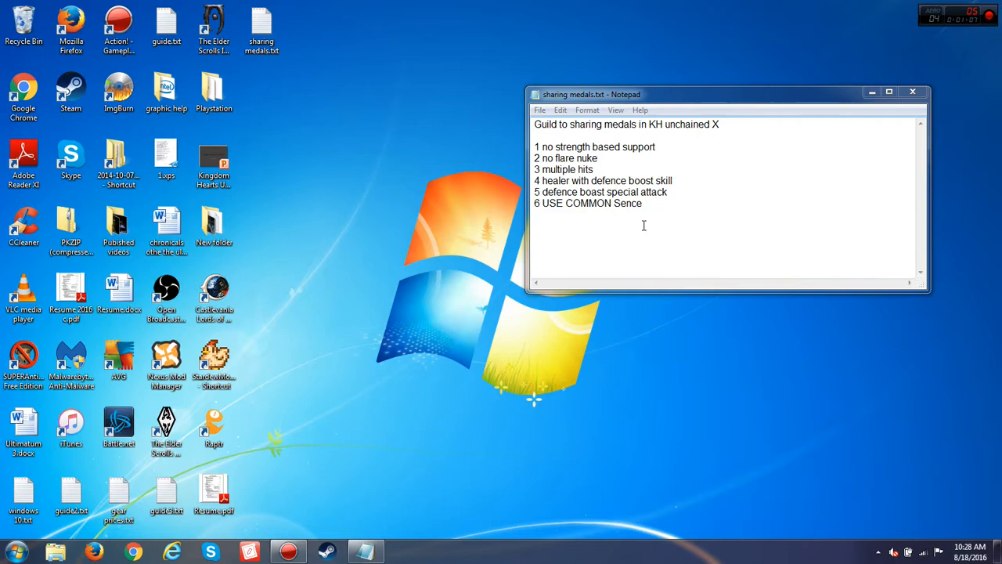
left_click(538, 147)
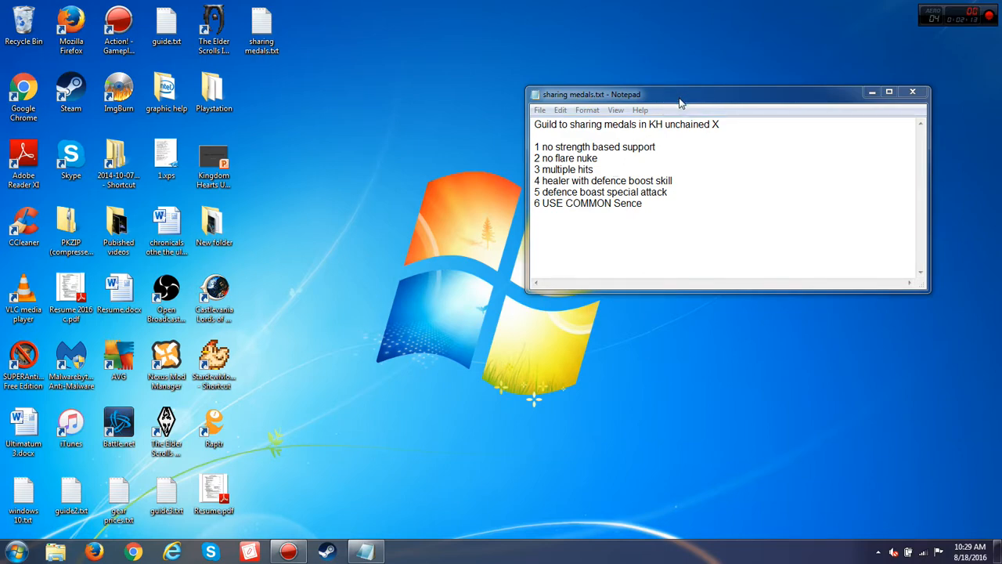
mouse_move(681, 98)
left_mouse_down()
mouse_move(346, 217)
mouse_move(368, 148)
mouse_move(424, 177)
left_mouse_up()
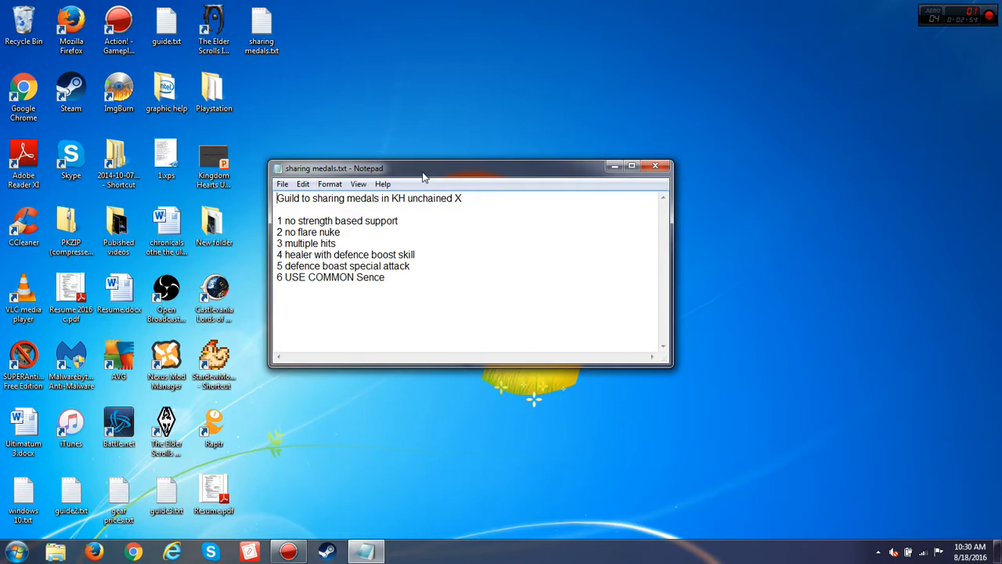
Place the cursor at tip 4 about healers, then tip 5 on defence boost attacks
left_click(278, 254)
left_click(278, 263)
key("Down")
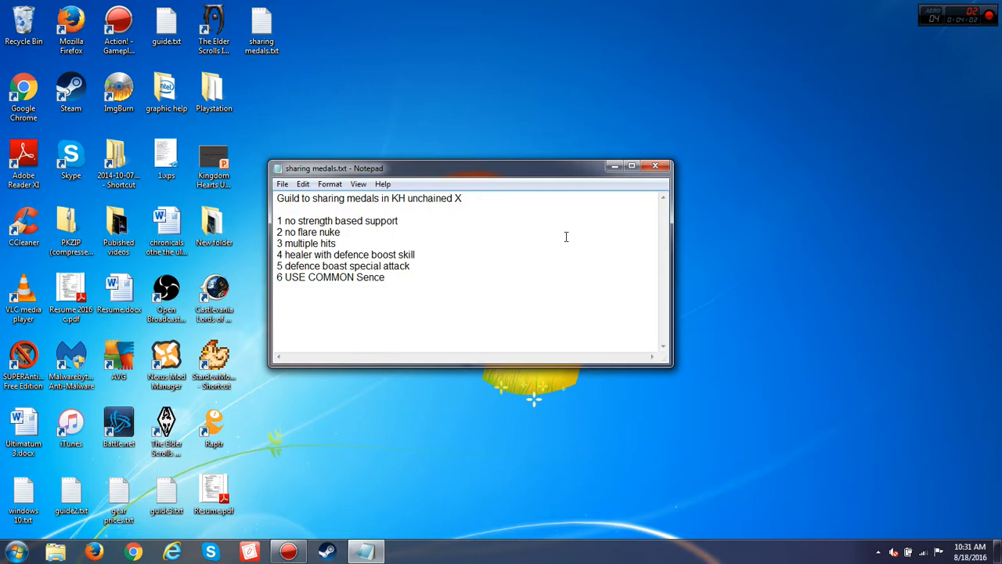